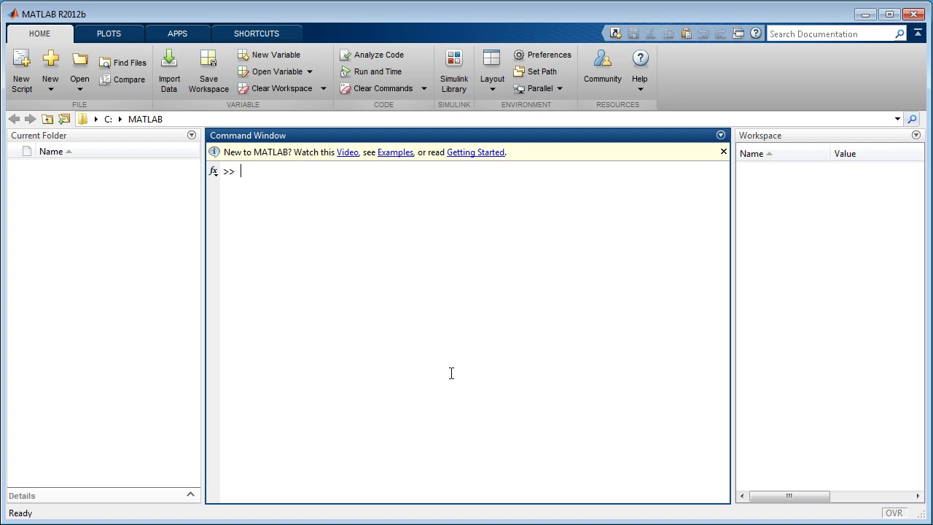
Open the Simulink Library Browser and its File menu to begin a new model.
click(455, 74)
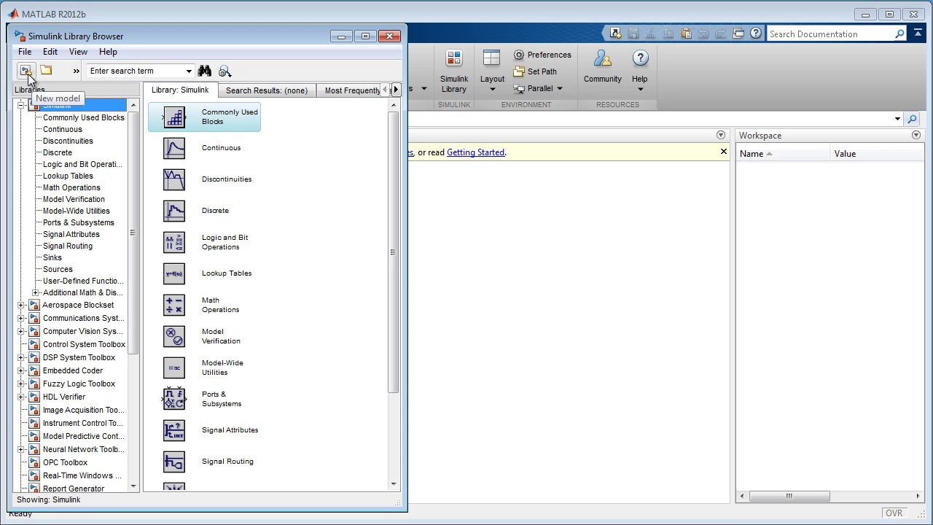
click(25, 51)
Create a blank model and place a Sine Wave block from the Sources library.
mouse_move(29, 70)
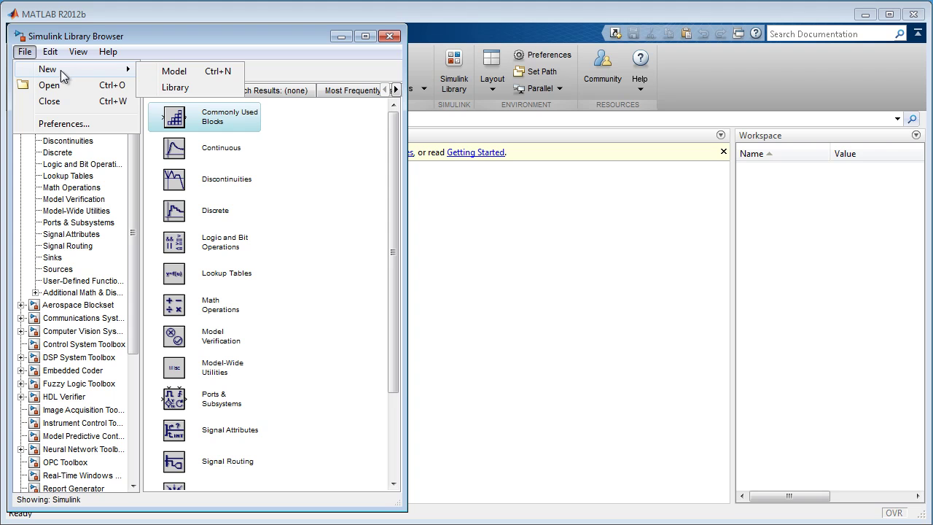
click(173, 73)
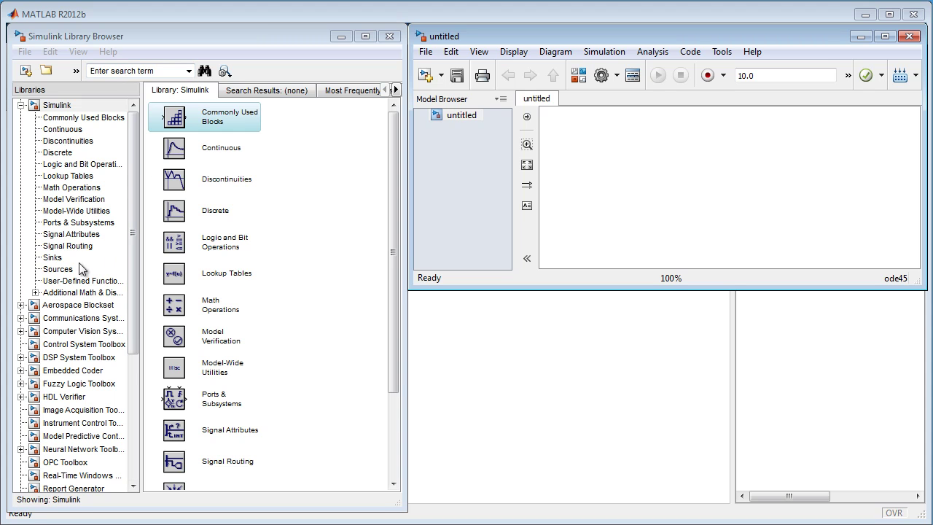
click(59, 269)
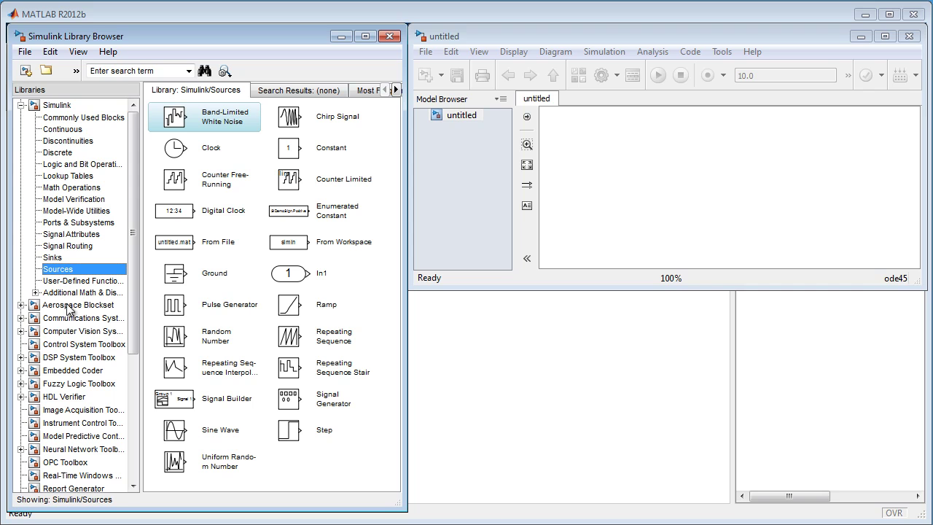
click(175, 434)
drag(247, 435, 574, 184)
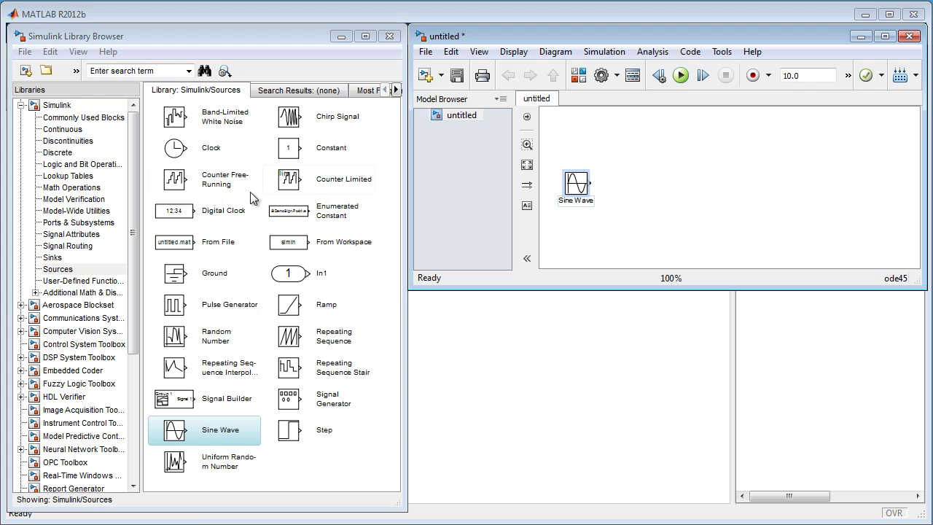
Add a Gain block from Math Operations, then list the Sinks library.
click(64, 189)
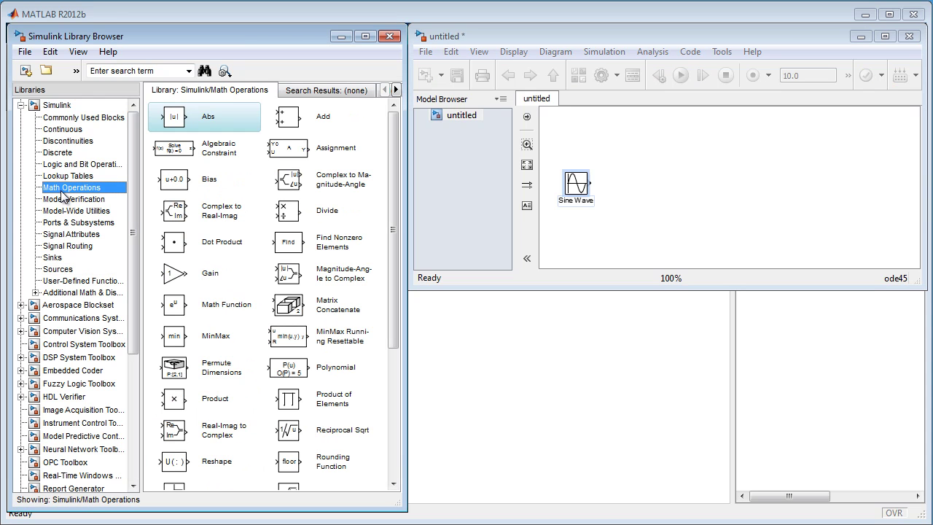
drag(179, 274, 725, 190)
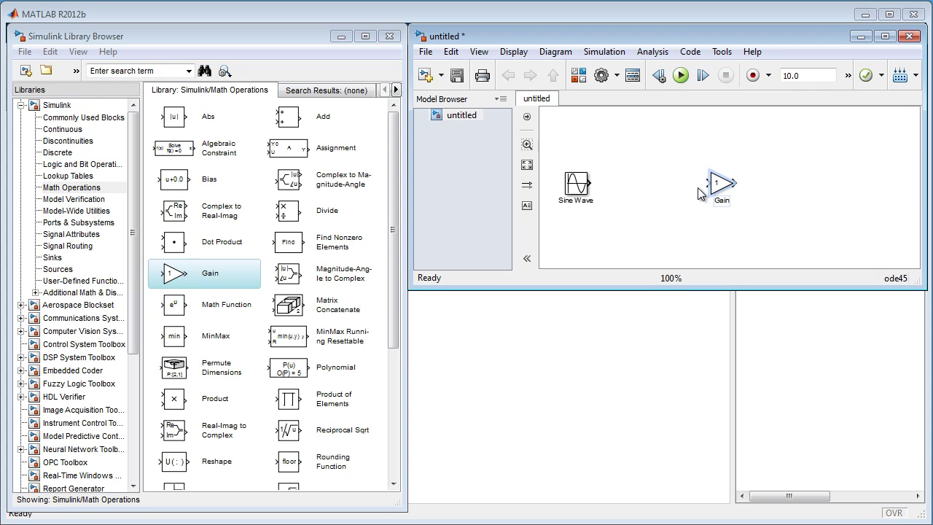
click(52, 258)
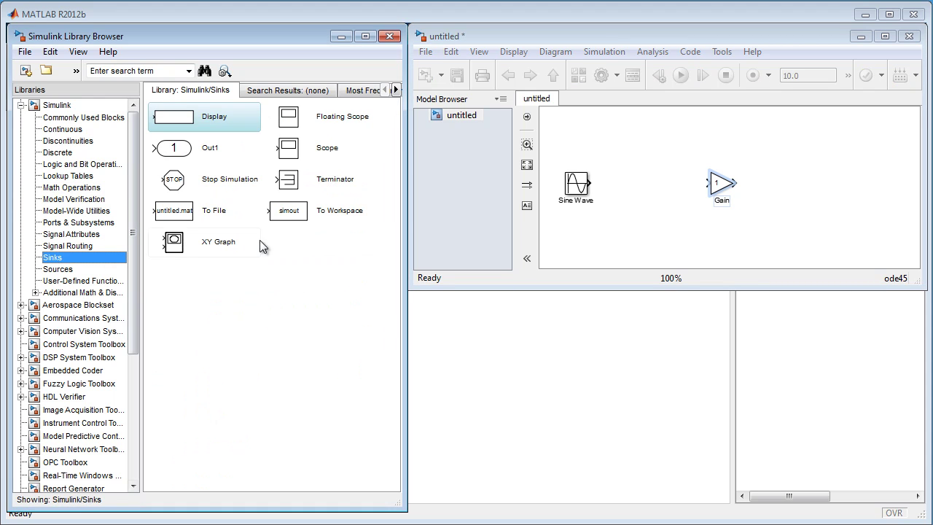
Add a Scope block and wire Sine Wave to Gain and Gain to Scope.
drag(289, 156, 845, 191)
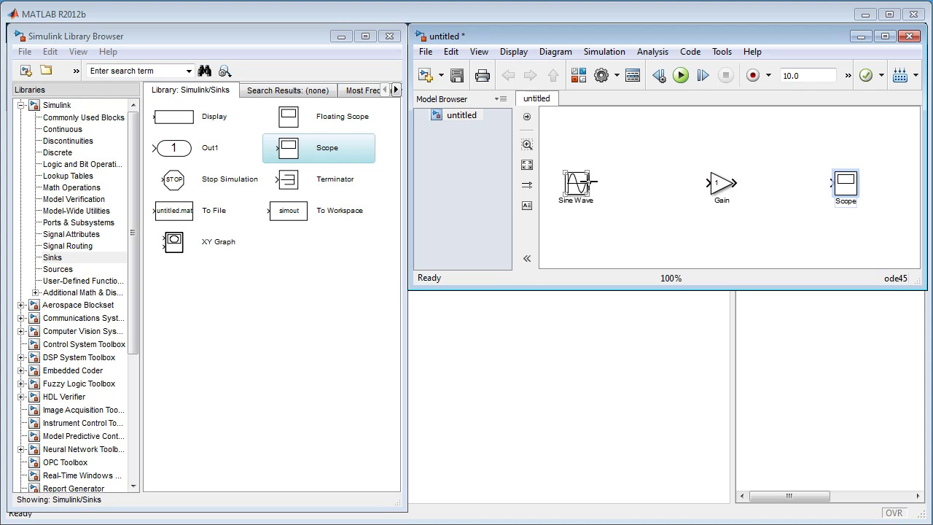
drag(591, 182, 708, 183)
click(718, 185)
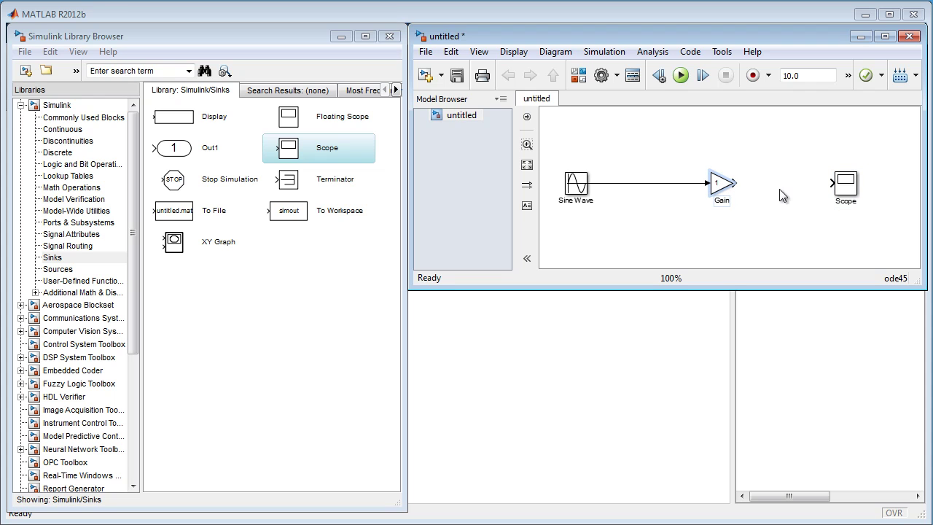
click(848, 189)
click(847, 189)
Save the model under the file name simple_model.
click(456, 77)
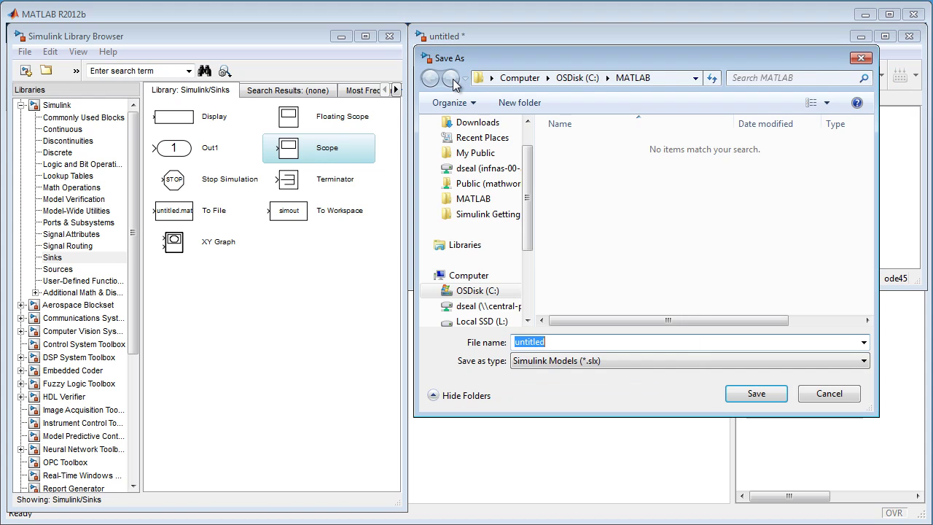
text(simple)
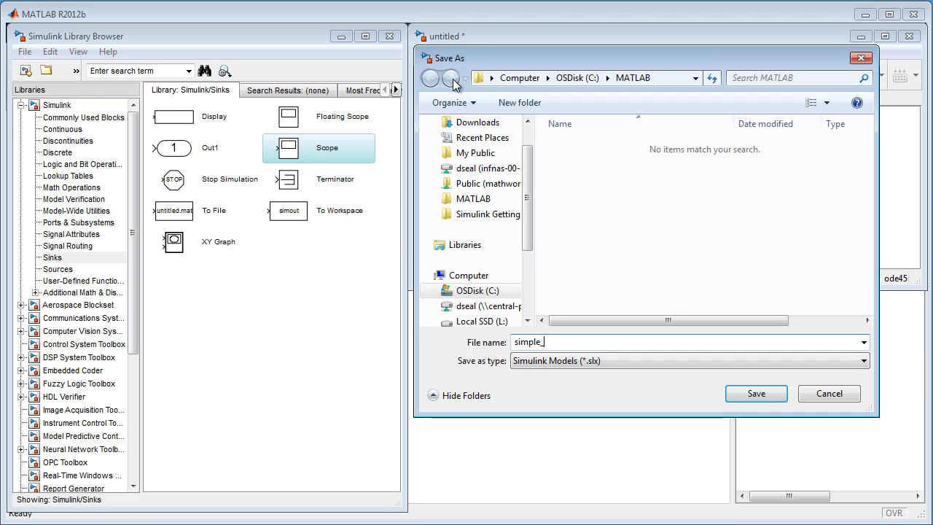
text(_model)
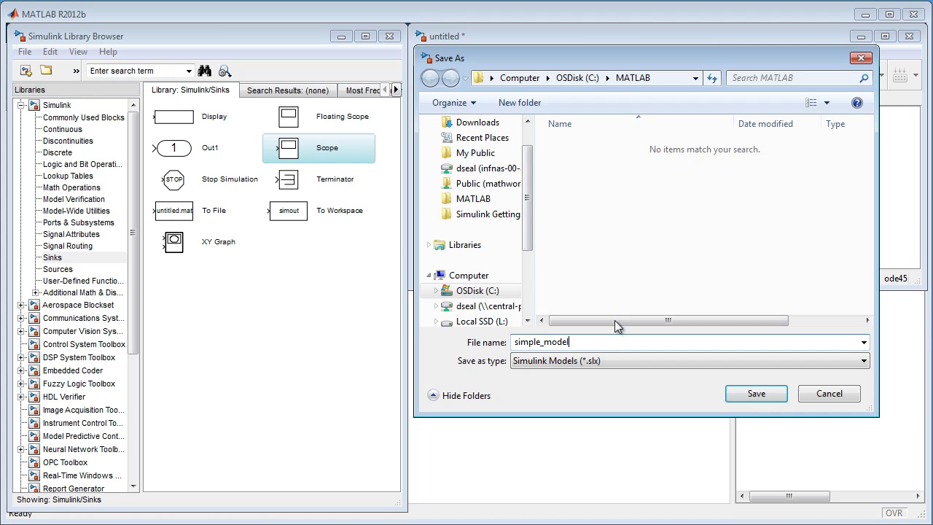
click(750, 395)
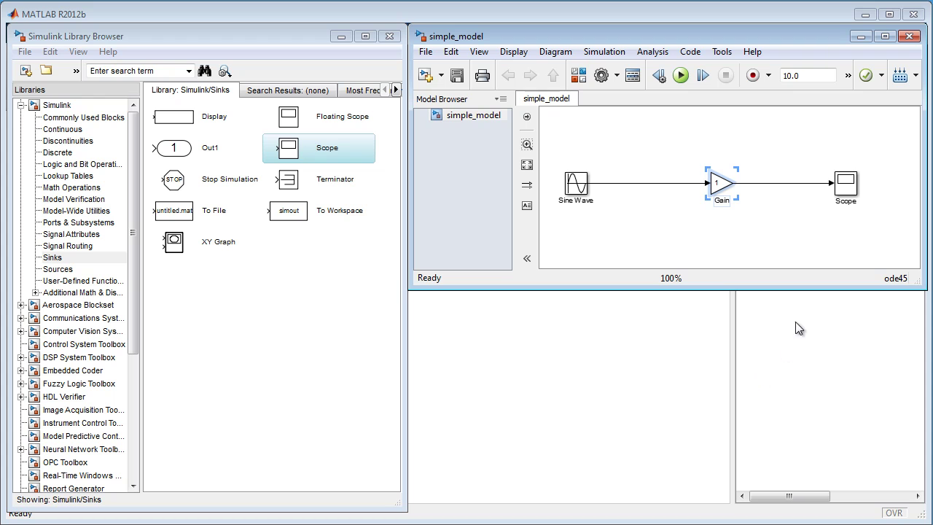
double_click(852, 188)
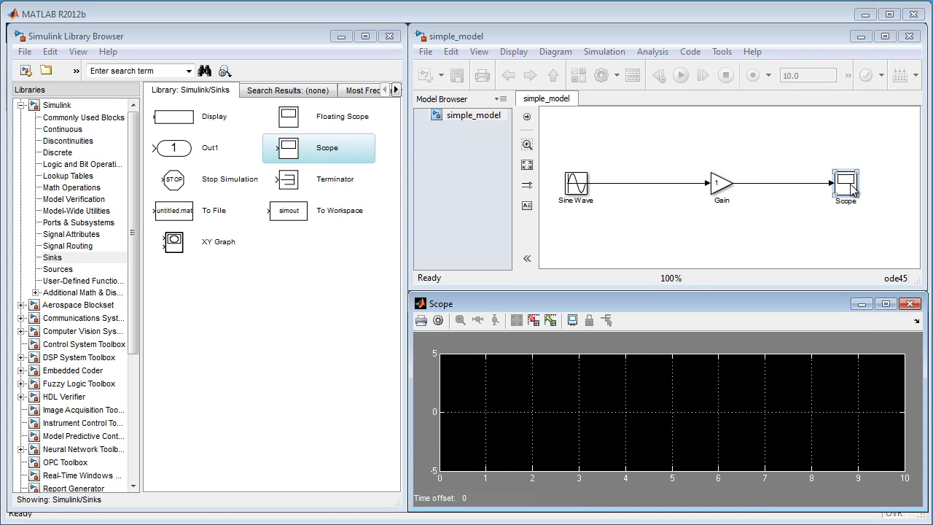
click(787, 154)
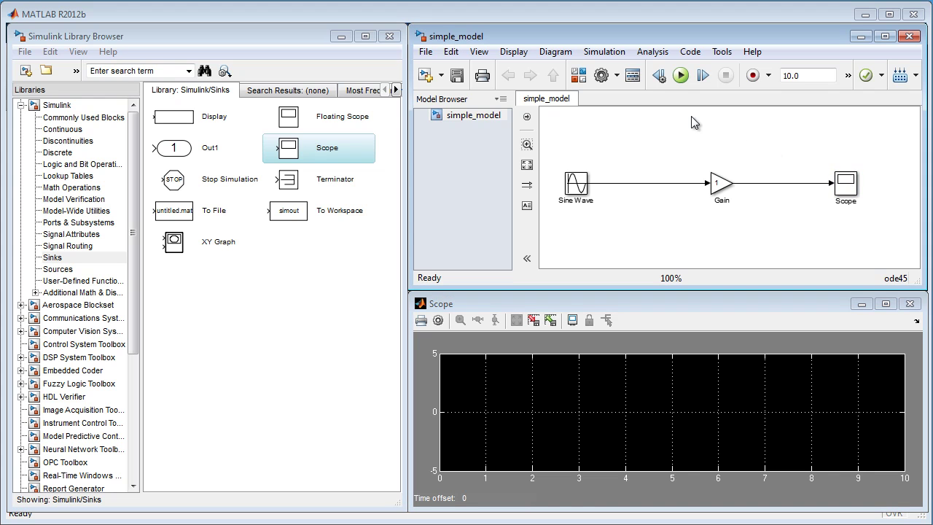
click(678, 74)
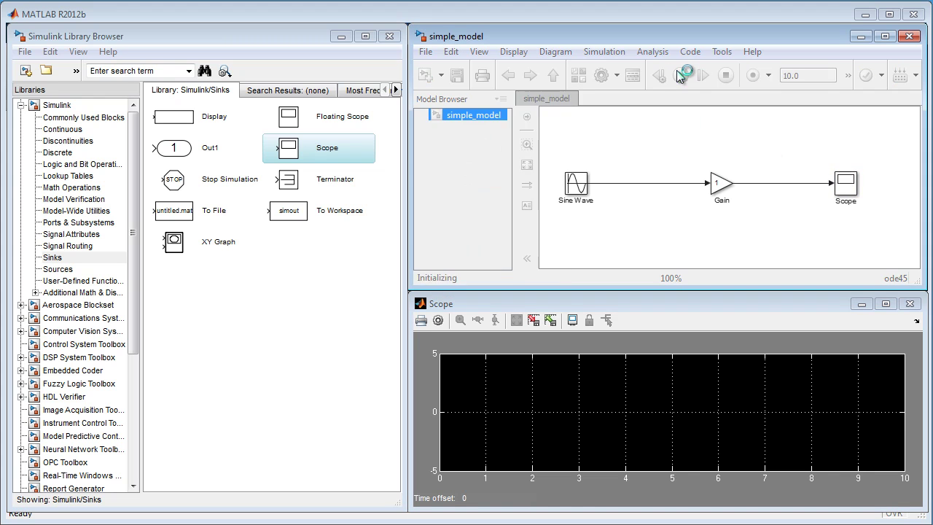
click(518, 327)
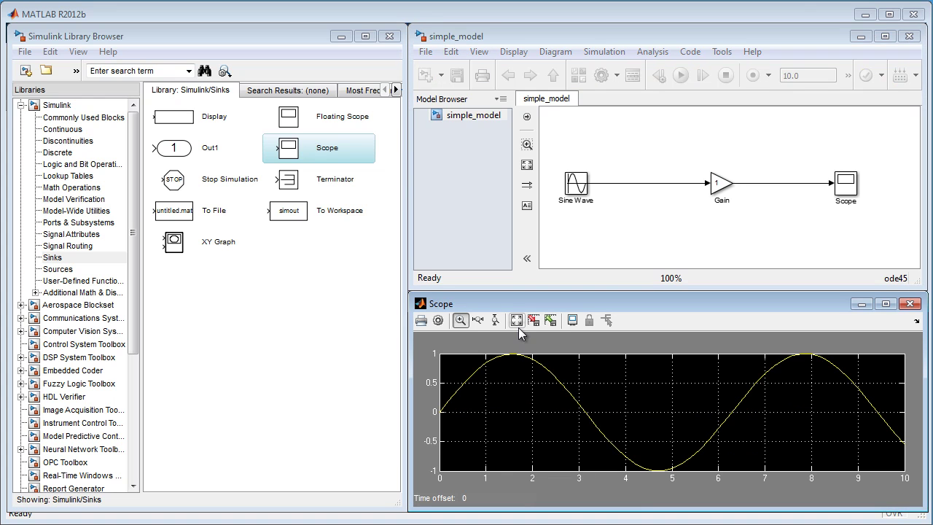
click(717, 184)
Change the Gain block's gain from 1 to 3.
double_click(716, 184)
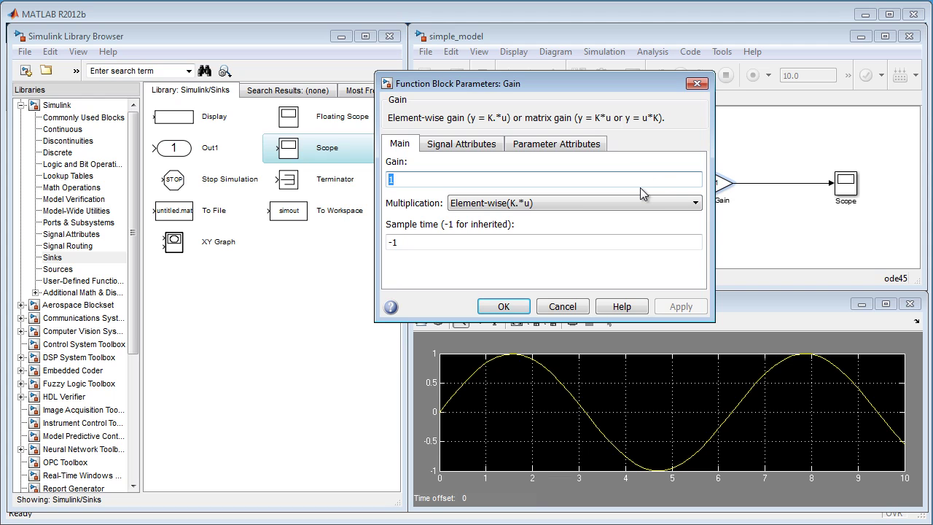
text(3)
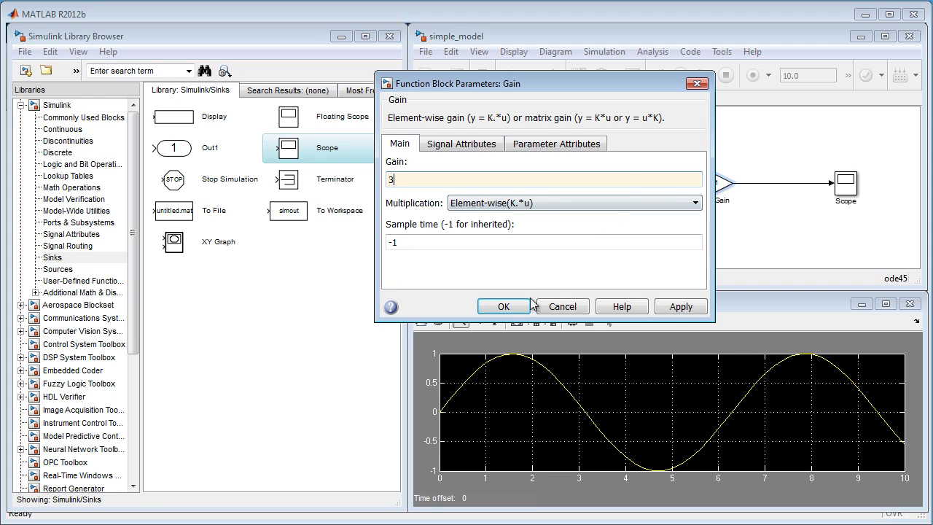
click(505, 306)
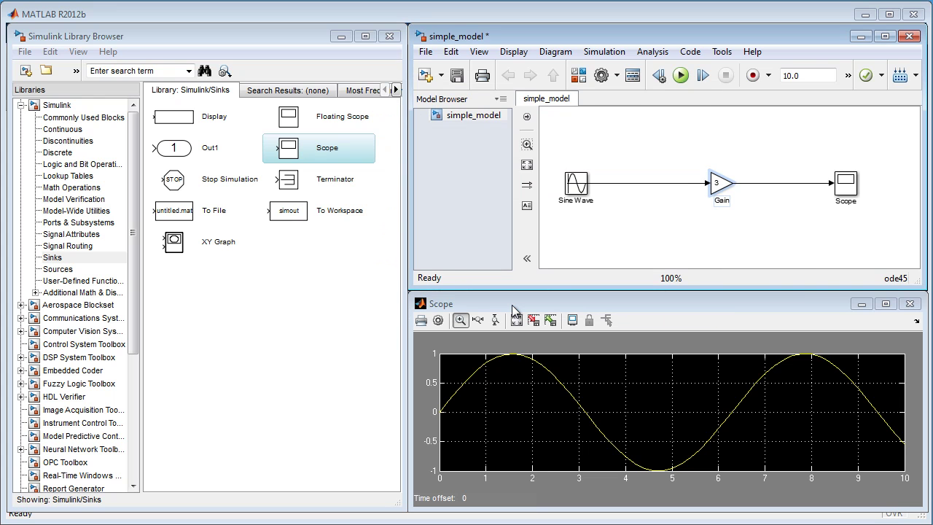
click(581, 192)
Set the Sine Wave amplitude to 1:3, rerun the model, and autoscale the Scope.
double_click(581, 190)
double_click(631, 229)
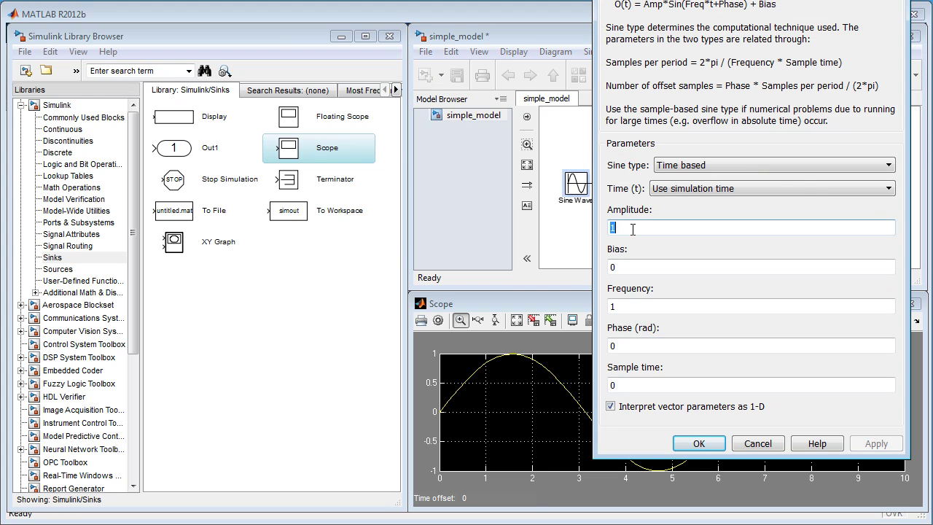
text(1:3)
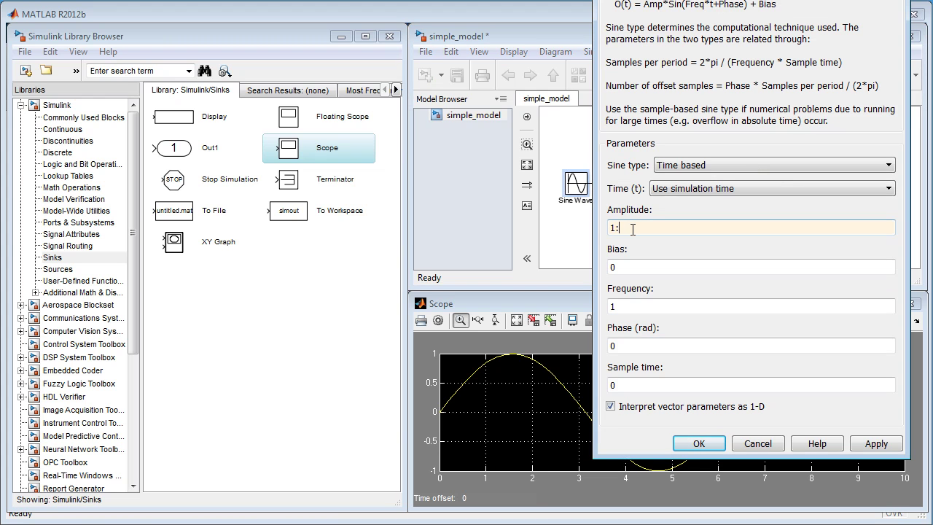
click(696, 443)
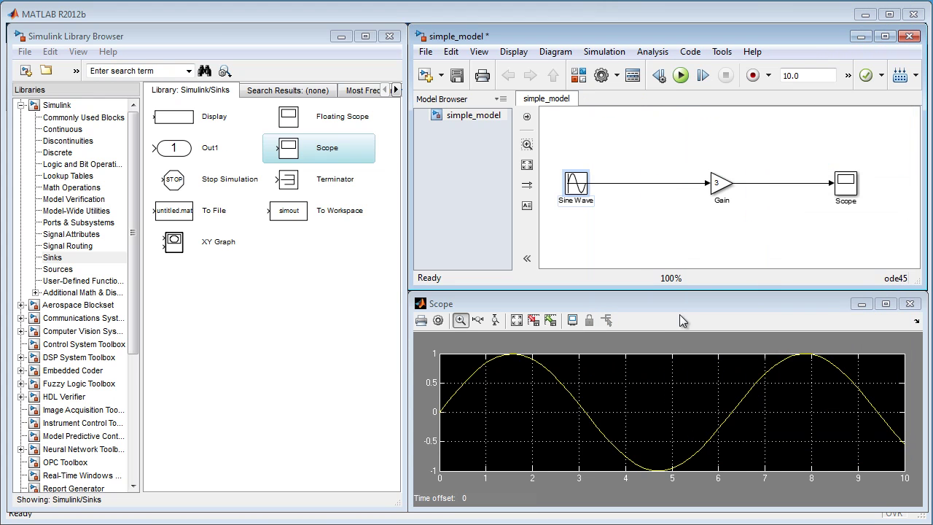
click(680, 76)
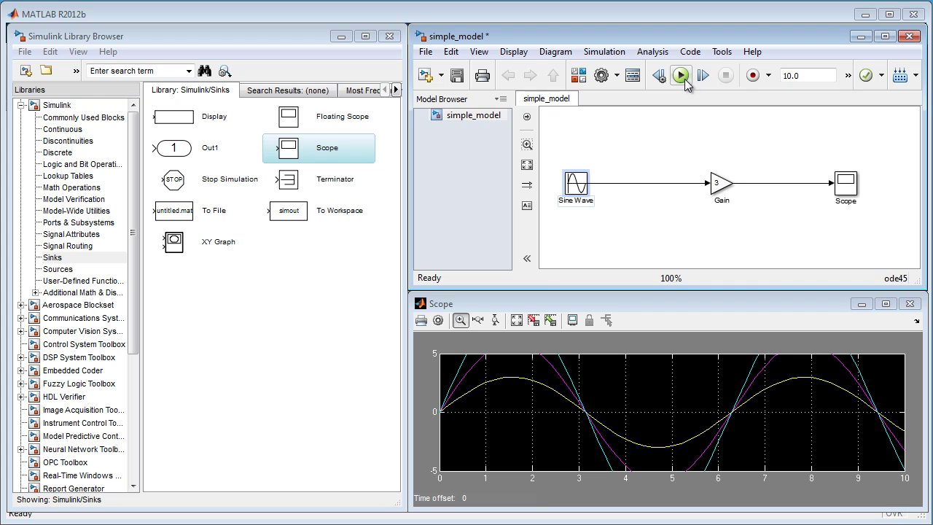
click(519, 325)
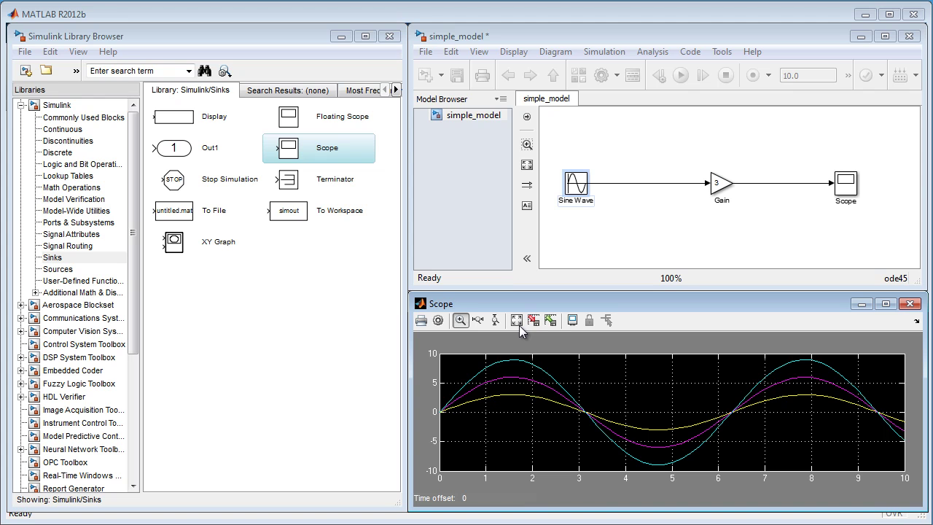
Search the block library for 'zero' and view the Zero-Order Hold help page.
click(158, 71)
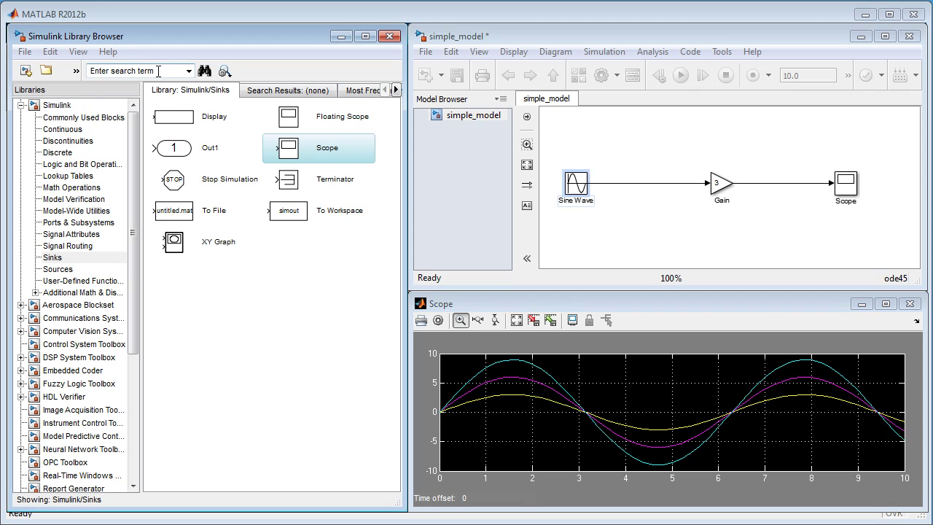
click(158, 70)
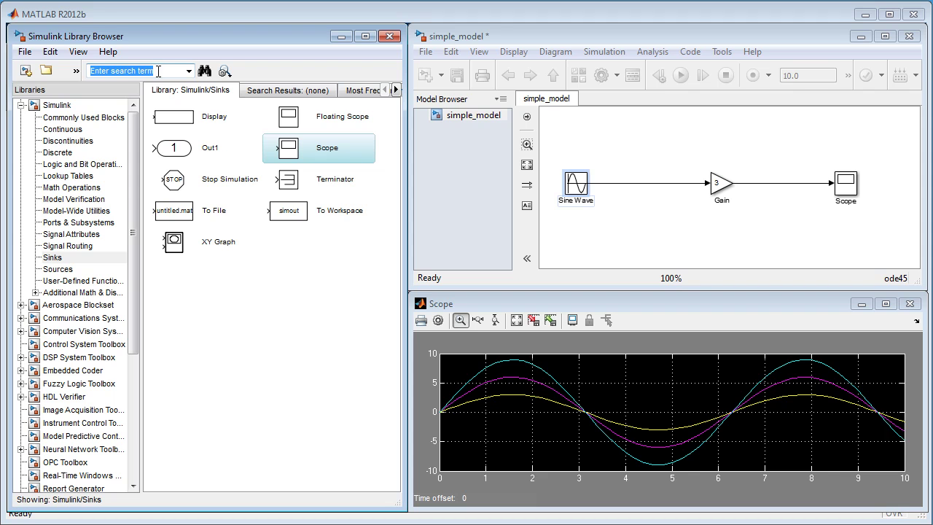
text(zero)
key(Return)
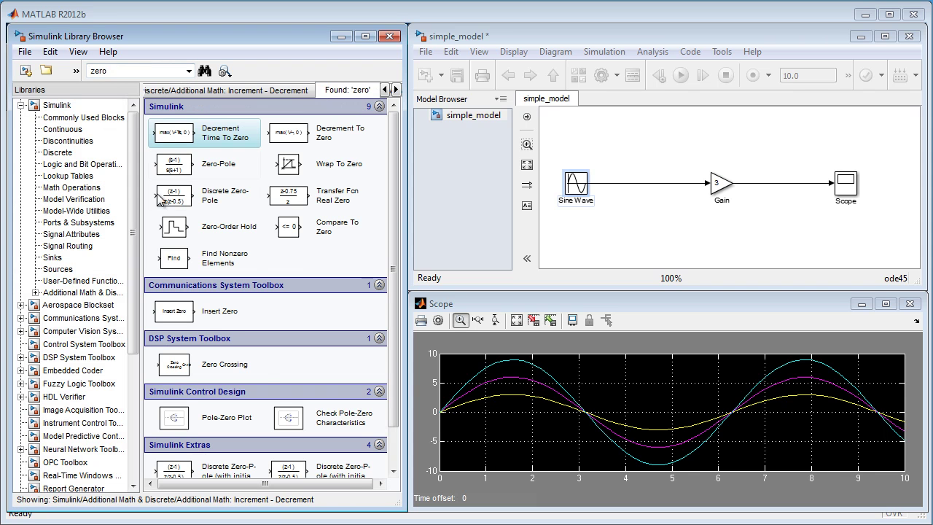
click(175, 228)
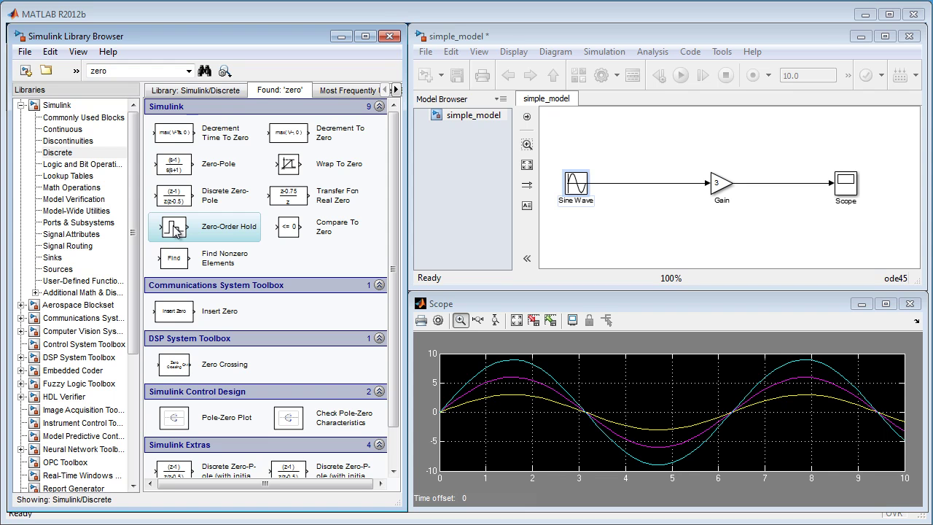
right_click(174, 229)
click(189, 254)
drag(915, 97, 920, 269)
Close the help page and insert a Zero-Order Hold on the Sine Wave–Gain line.
click(913, 13)
drag(198, 231, 655, 188)
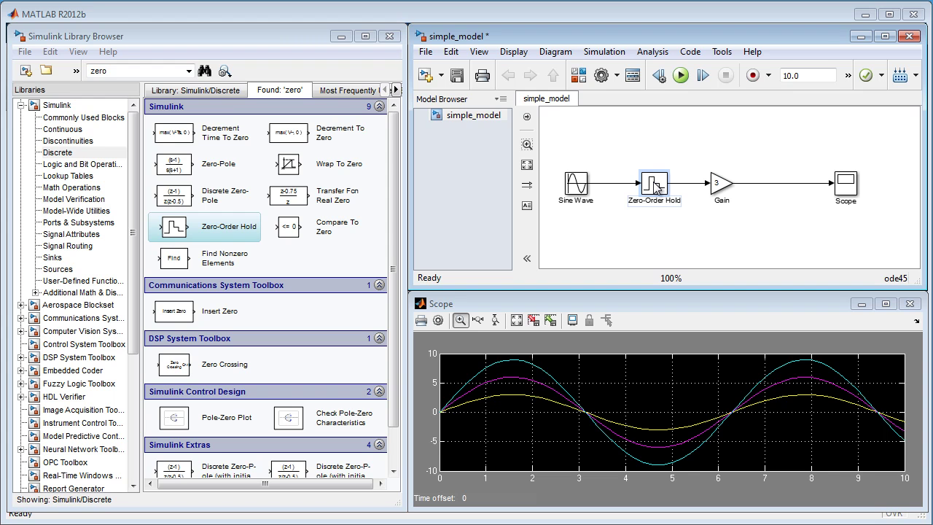
Set the Zero-Order Hold sample time to 0.2, rerun, and autoscale the Scope.
double_click(655, 188)
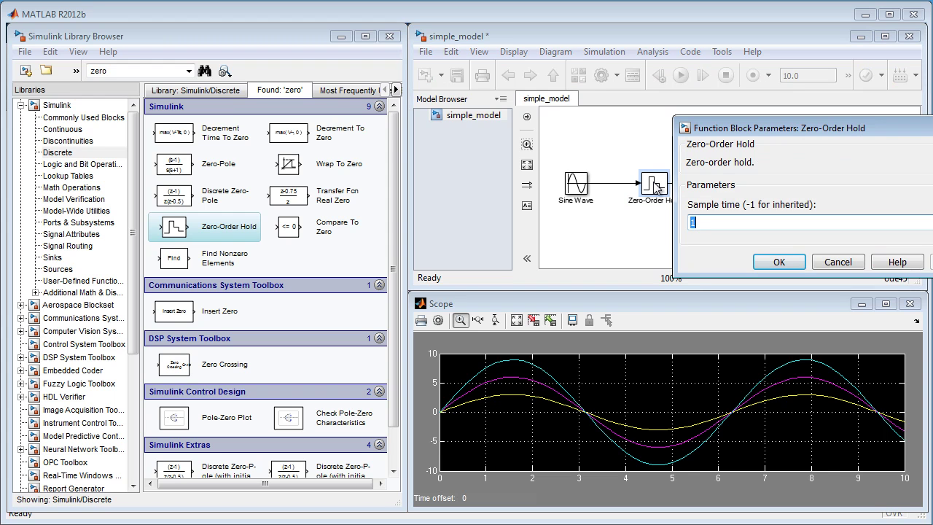
text(0.2)
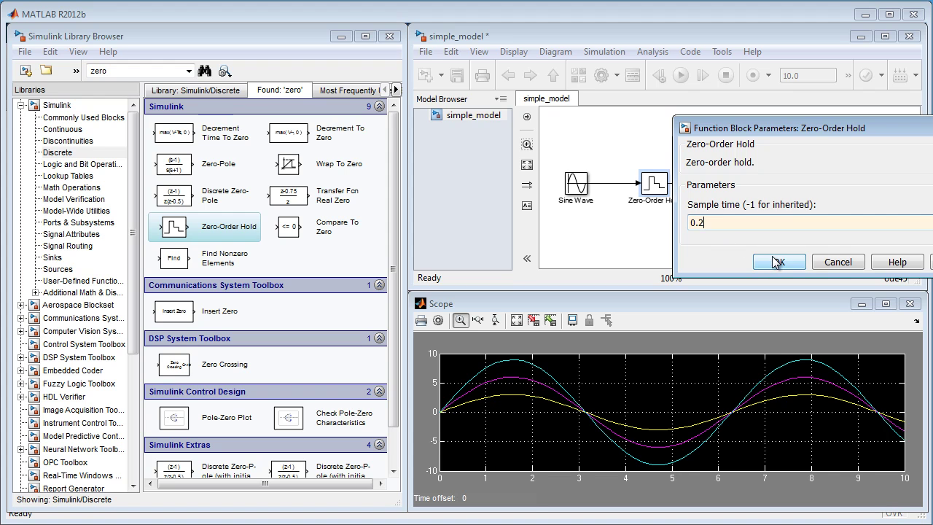
click(777, 262)
click(681, 77)
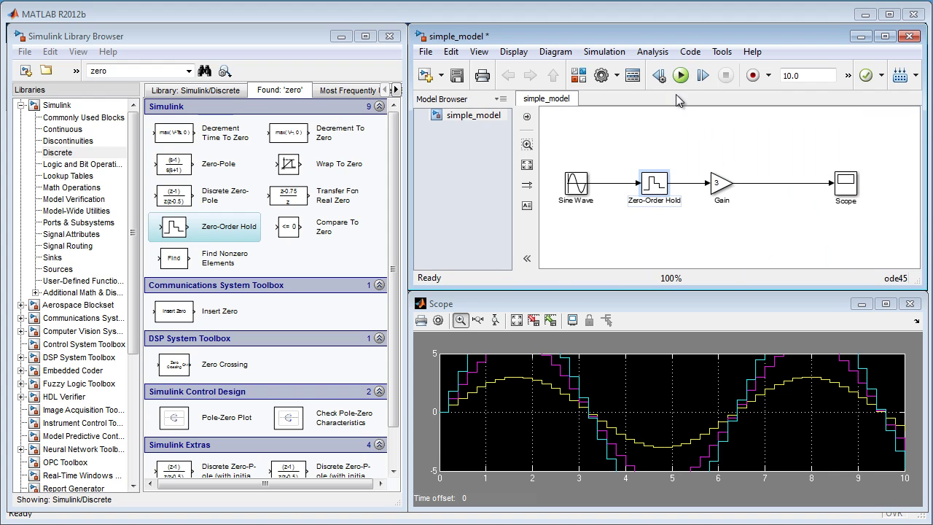
click(519, 324)
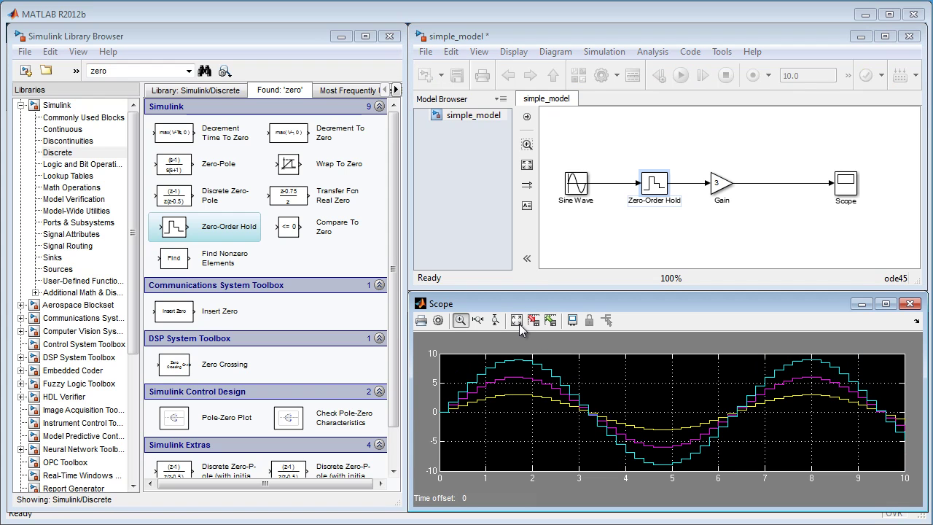